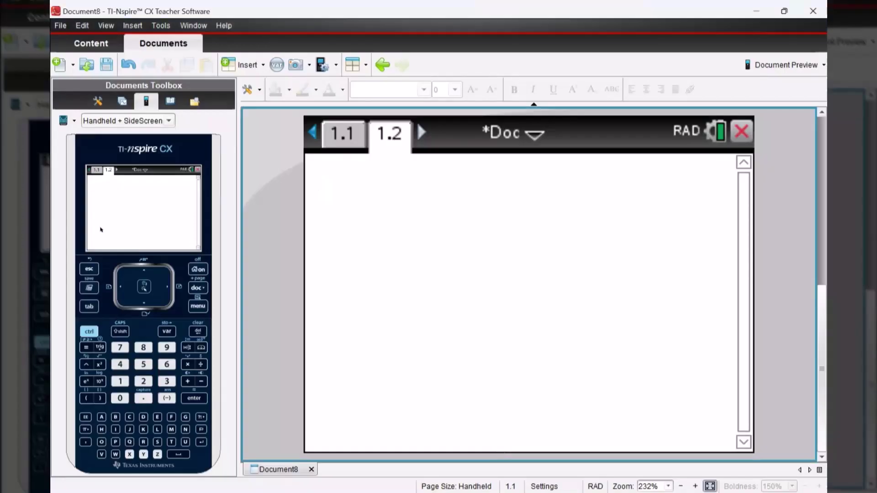
# Step: From the Home screen, start a new document and pick No at the save prompt
pyautogui.press('Home')
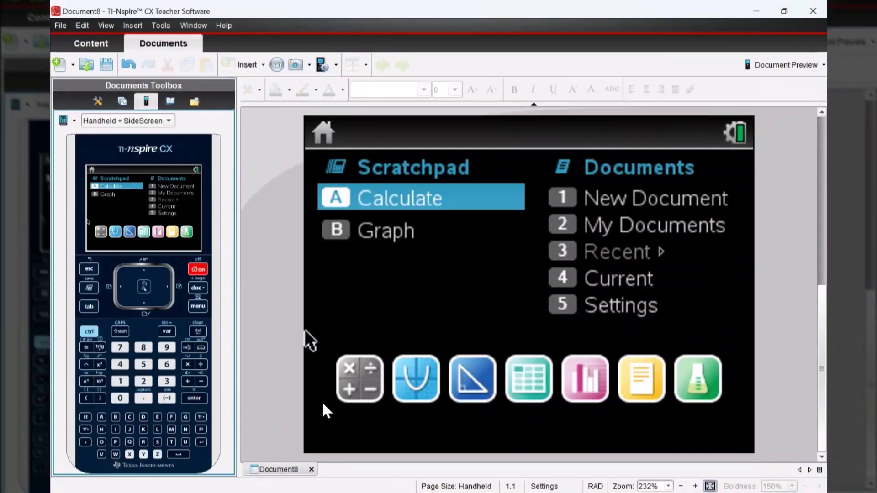
pyautogui.press('Right')
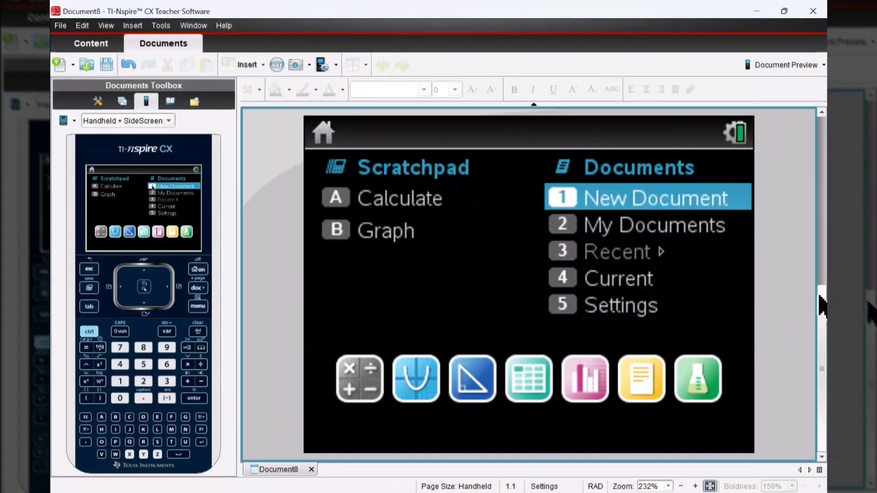
pyautogui.press('Return')
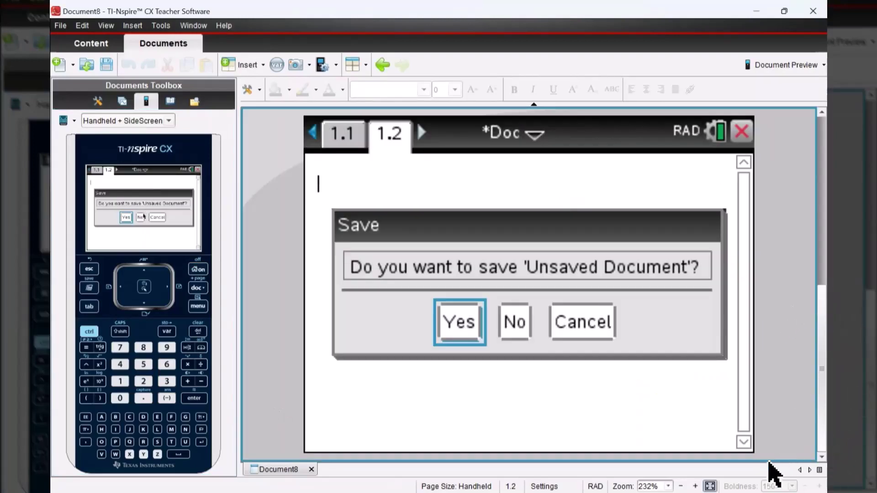
pyautogui.press('Right')
# Step: Discard the old document, add a Lists & Spreadsheet page, and name columns A and B 'x' and 'y'
pyautogui.press('Return')
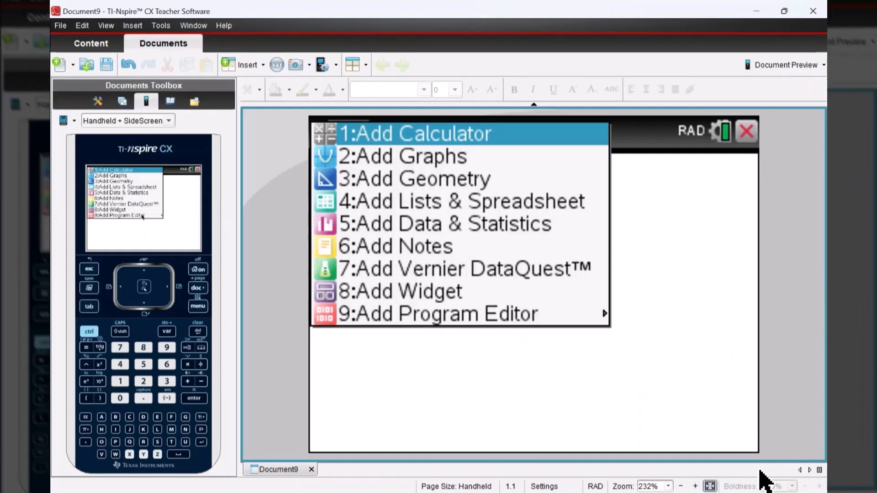
pyautogui.press('Up')
pyautogui.press('Up')
pyautogui.press('Up')
pyautogui.press('Up')
pyautogui.press('Up')
pyautogui.press('Up')
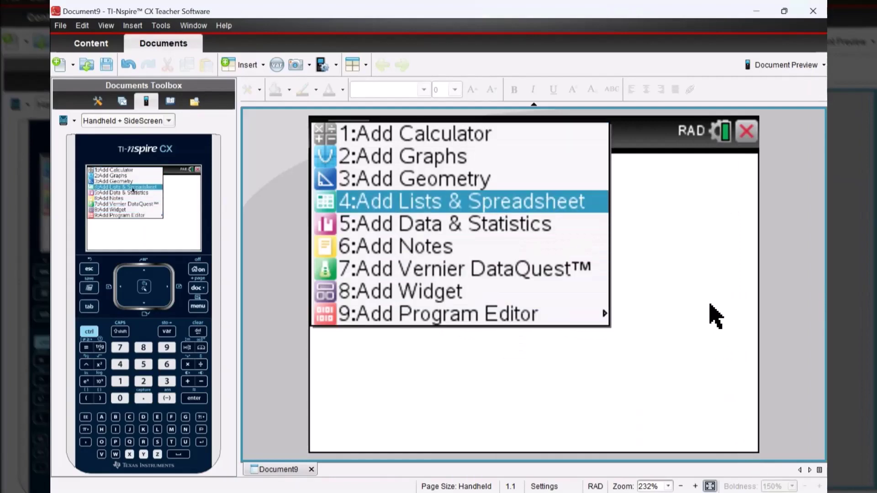
pyautogui.press('Return')
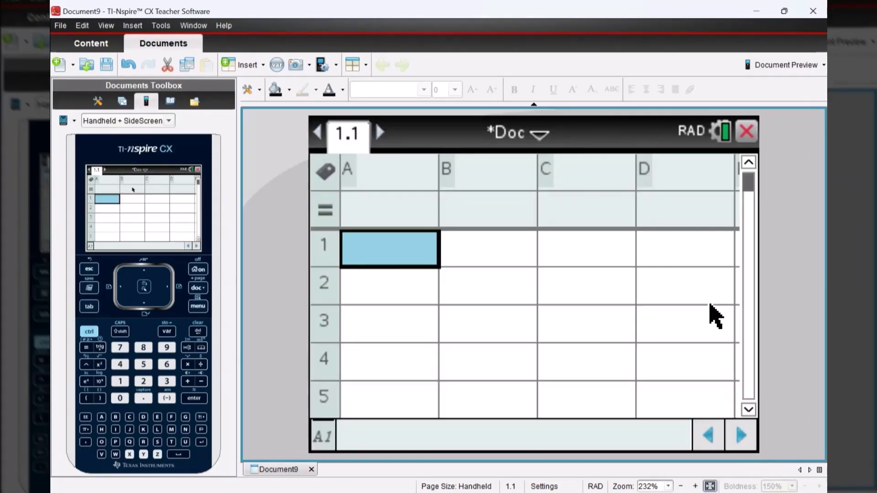
pyautogui.press('Up')
pyautogui.press('Up')
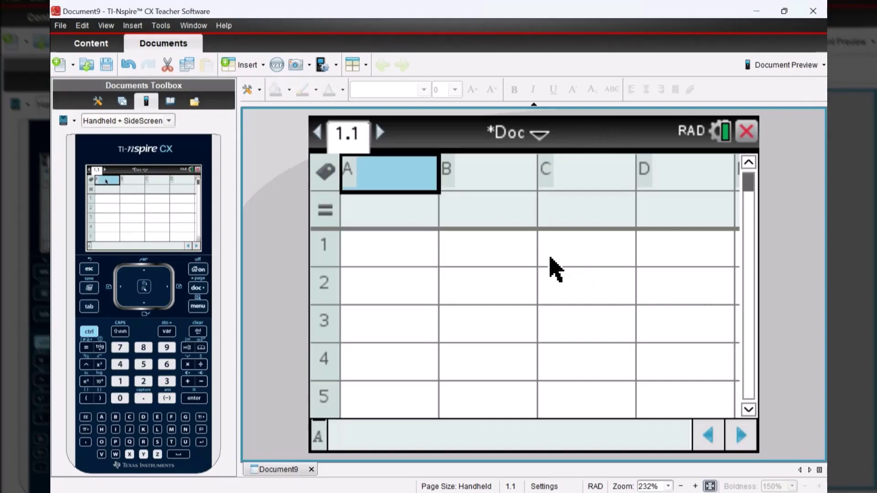
pyautogui.write('x')
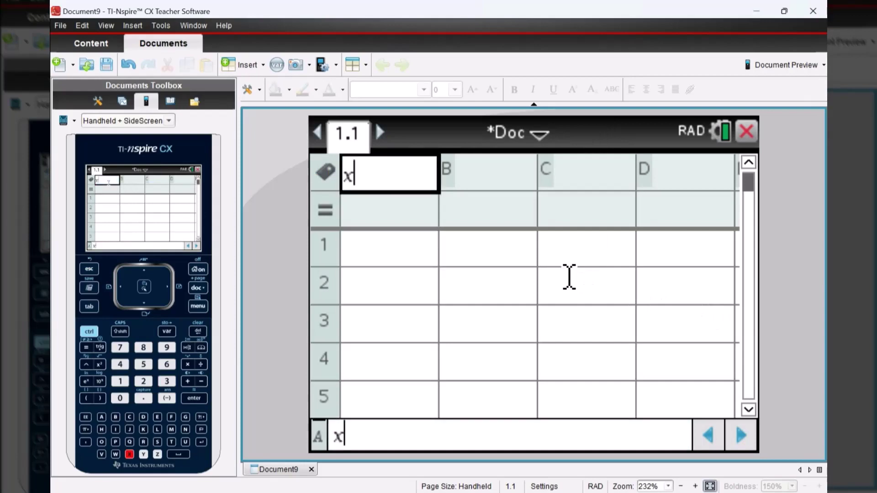
pyautogui.press('Return')
pyautogui.press('Up')
pyautogui.press('Right')
pyautogui.write('y')
pyautogui.press('Return')
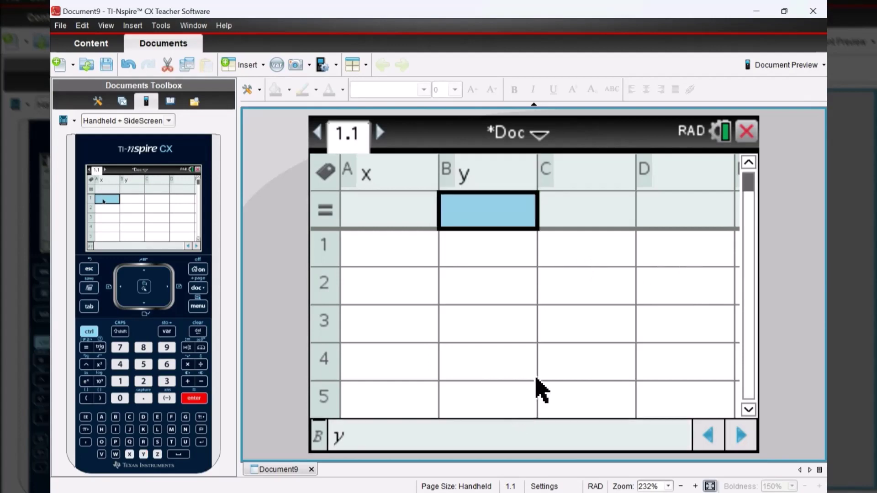
# Step: Enter x values 0–10 and y values 25, 35, 48, 67, 72, 78, 90, 105, 115, 120, 135
pyautogui.press('Down')
pyautogui.press('Left')
pyautogui.write('0')
pyautogui.press('Return')
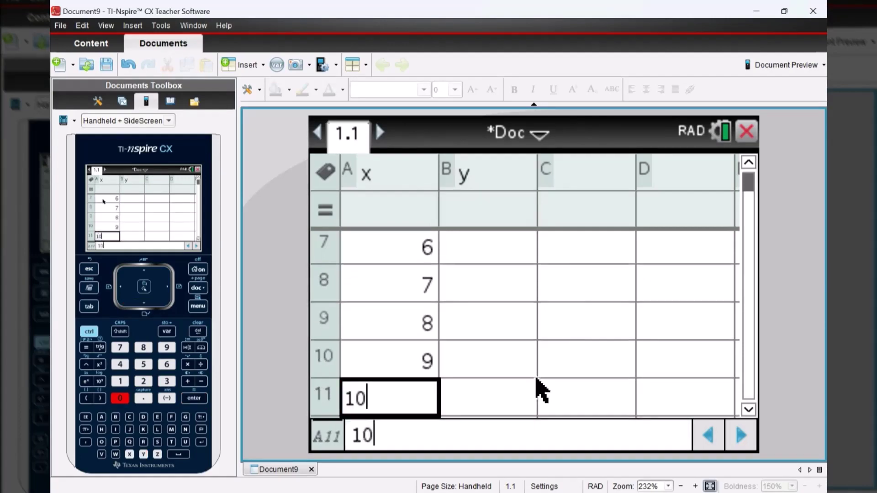
pyautogui.press('Return')
pyautogui.press('Right')
pyautogui.hotkey('ctrl', 'Up')
pyautogui.write('25 35 48 67 72 78 90 105 115 12')
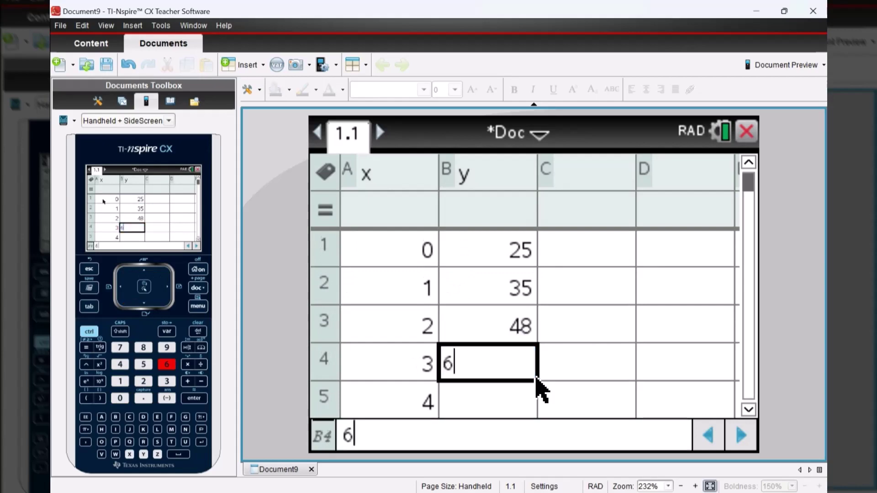
pyautogui.write('0')
pyautogui.press('Return')
pyautogui.write('135')
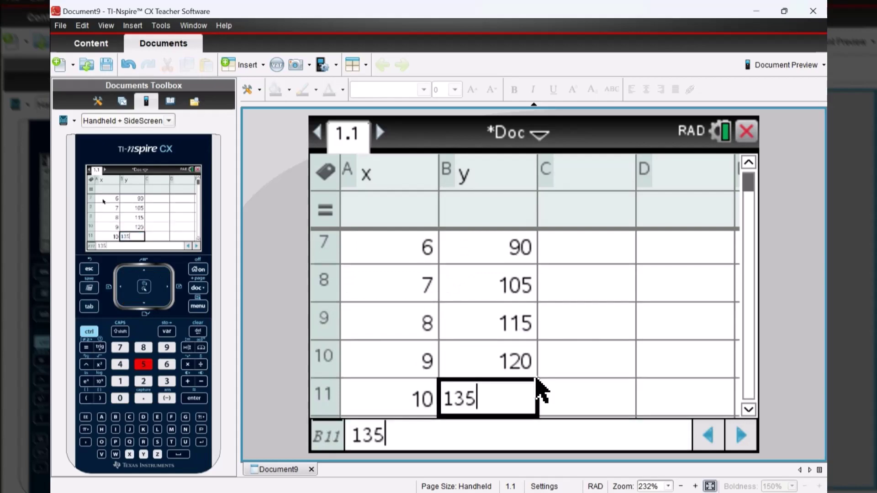
pyautogui.press('Return')
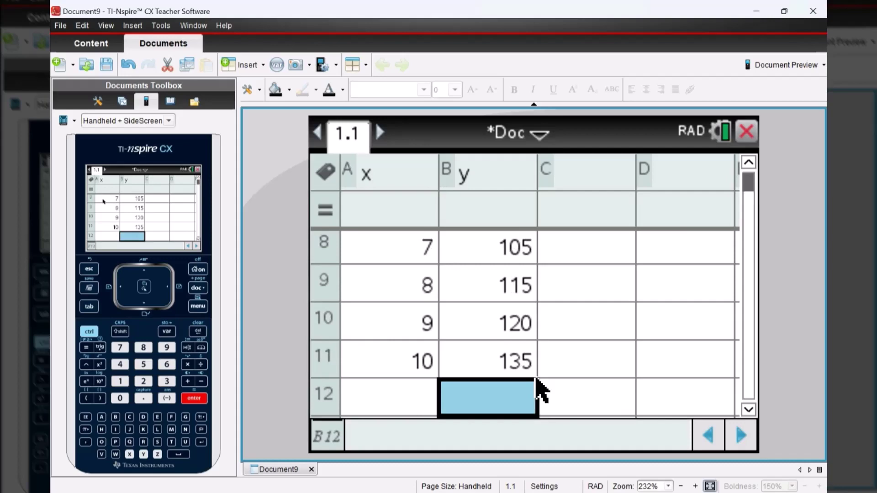
# Step: Insert a new Calculator page 1.2 through the doc Insert menu
pyautogui.click(198, 288)
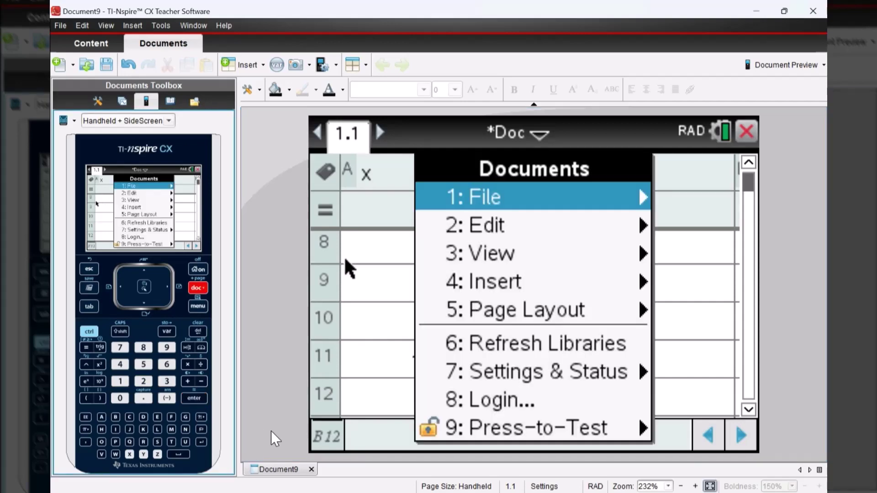
pyautogui.press('4')
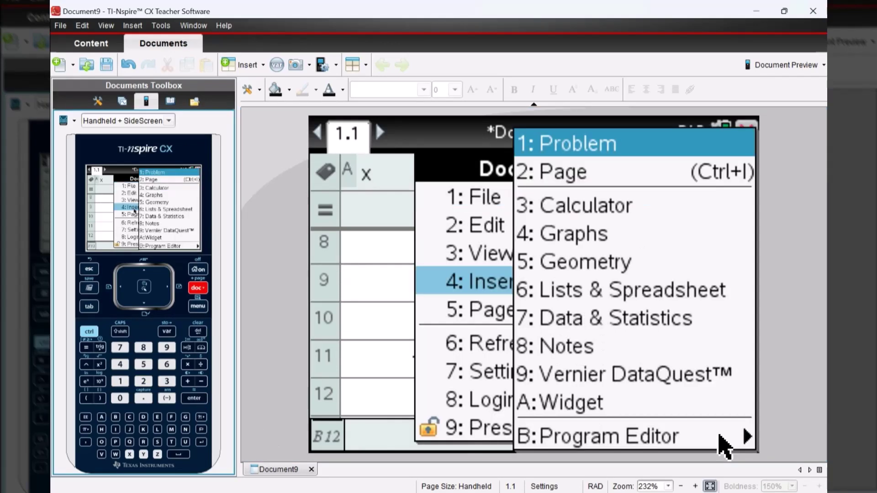
pyautogui.press('Down')
pyautogui.press('Down')
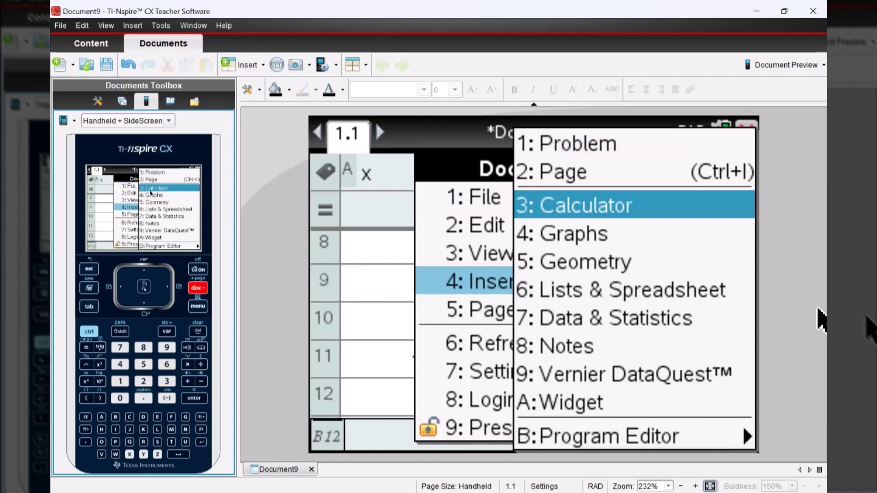
pyautogui.press('Return')
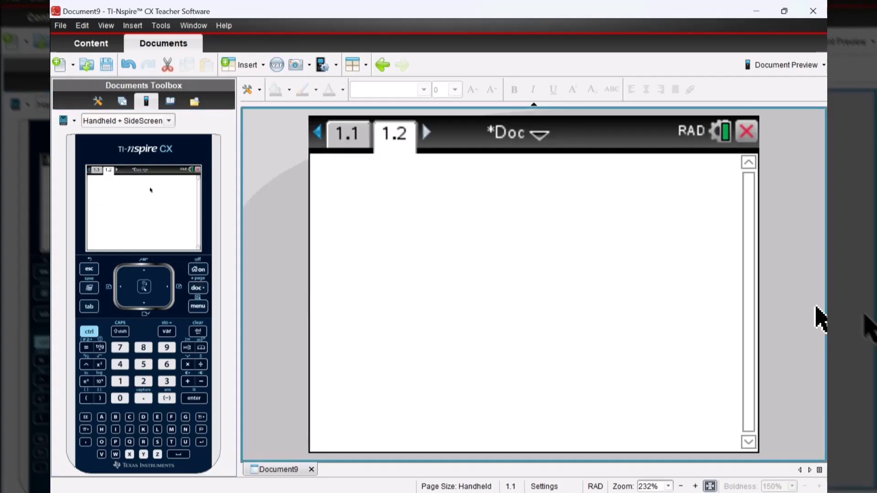
# Step: Bring up the Statistics > Stat Calculations > Linear Regression (mx+b) dialog
pyautogui.hotkey('ctrl', 'm')
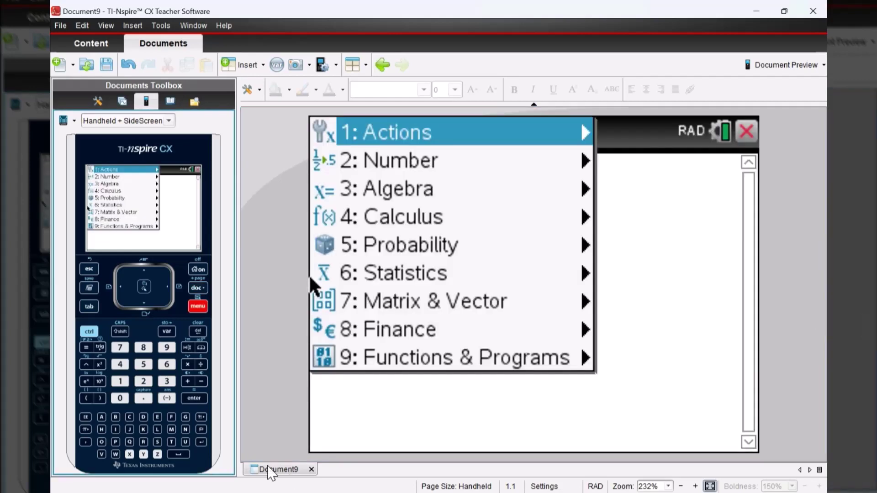
pyautogui.click(310, 274)
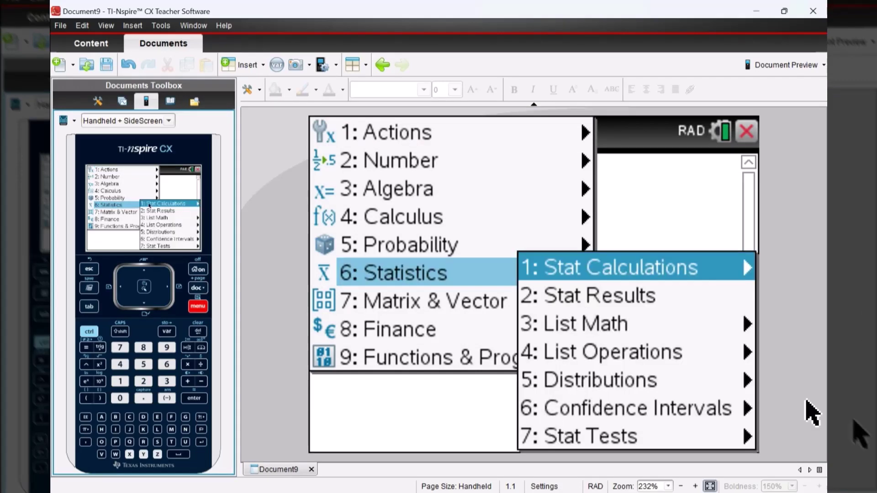
pyautogui.press('Right')
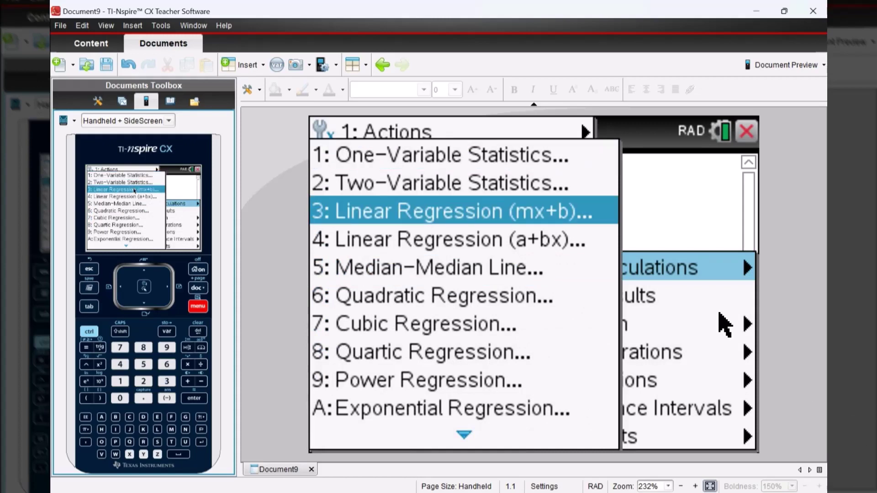
pyautogui.press('Return')
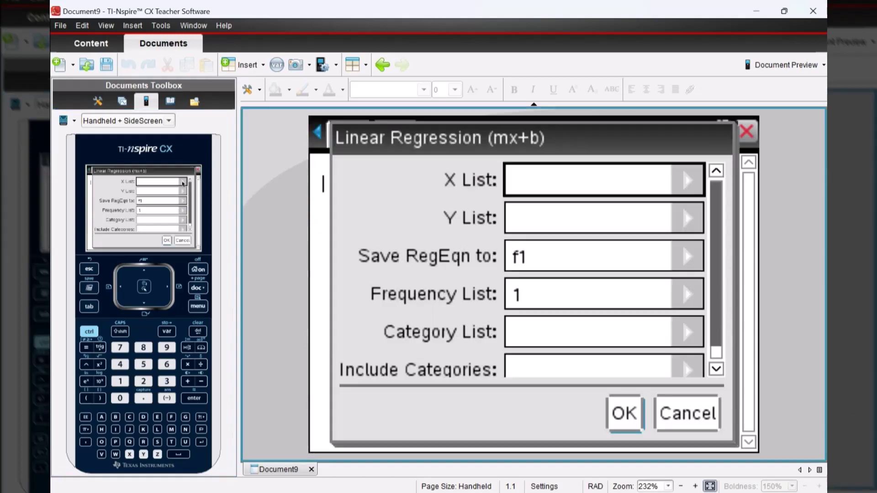
# Step: Run LinRegMx with X List x and Y List y, giving m = 10.7727272727, b = 27.0454545455
pyautogui.click(688, 181)
pyautogui.click(663, 206)
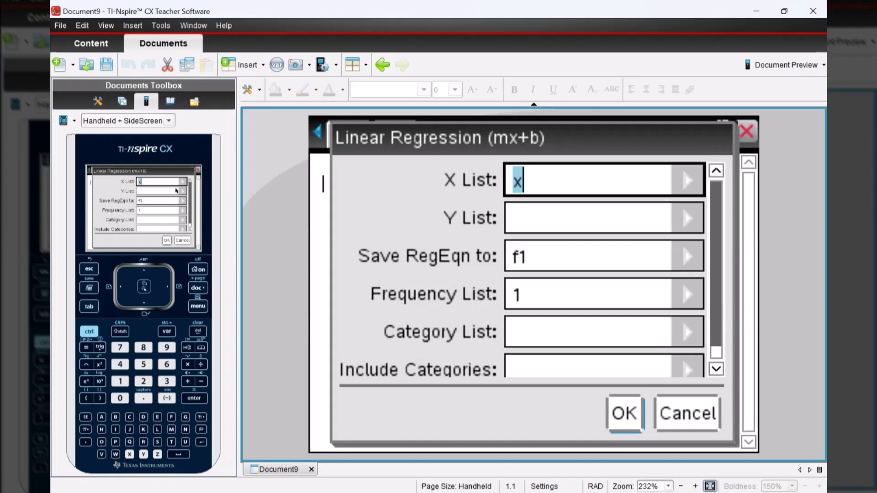
pyautogui.click(687, 218)
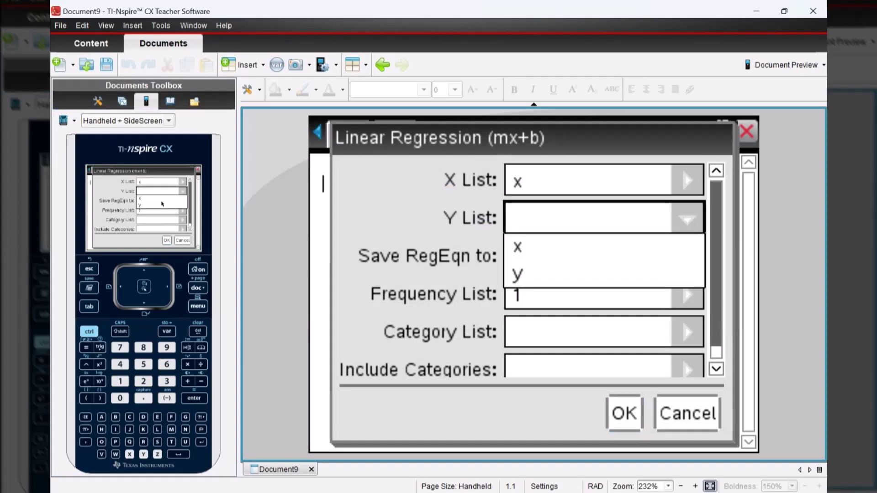
pyautogui.click(583, 274)
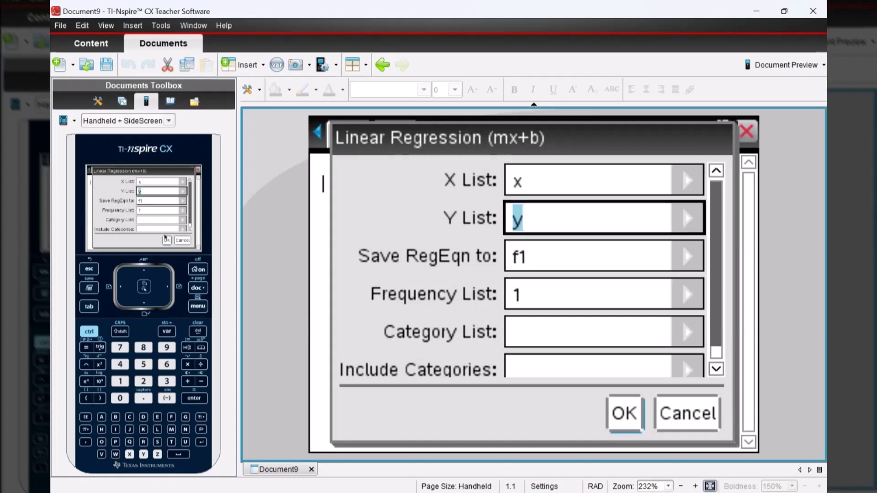
pyautogui.click(625, 413)
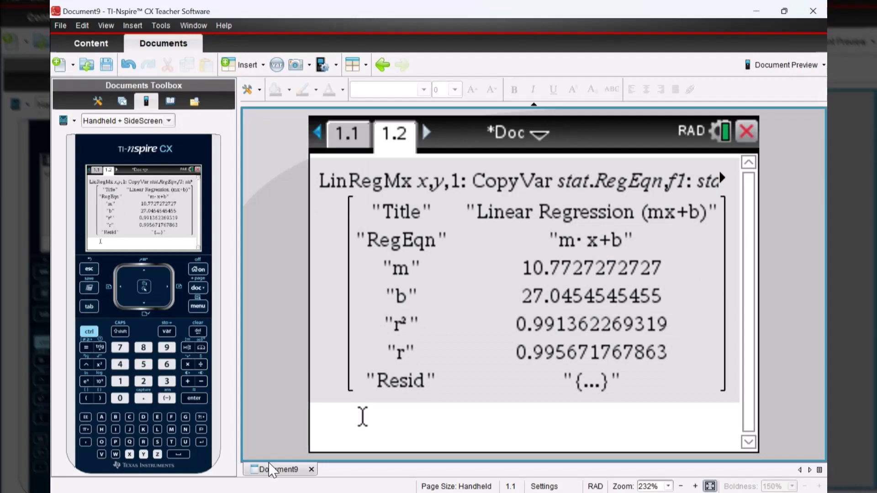
pyautogui.hotkey('ctrl', 'm')
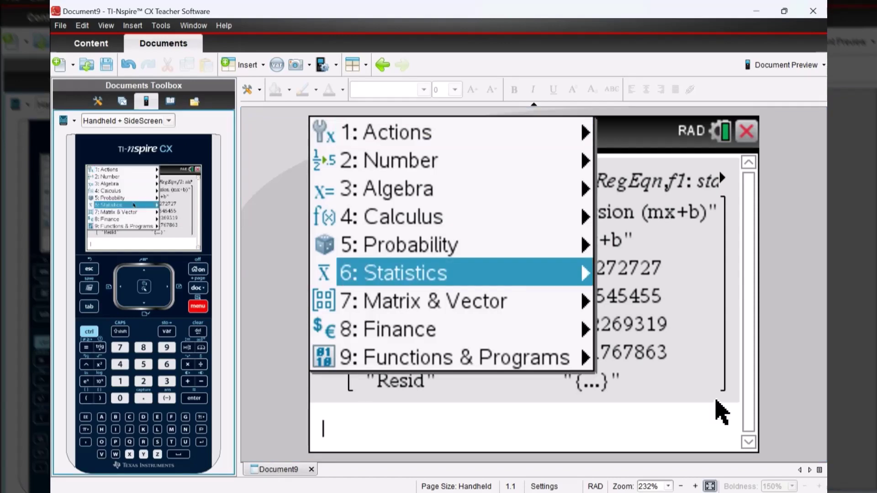
# Step: Run Exponential Regression on lists x and y, giving a = 33.18549045, b = 1.16822538812
pyautogui.press('Right')
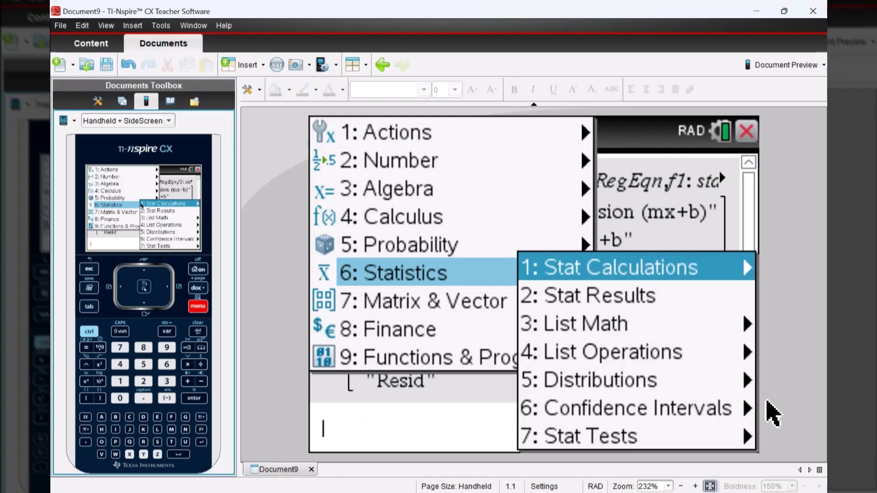
pyautogui.press('Right')
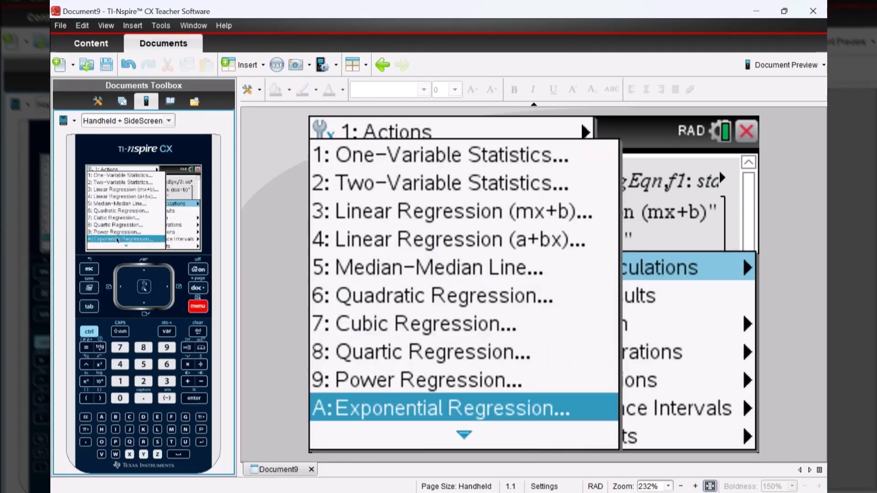
pyautogui.click(430, 407)
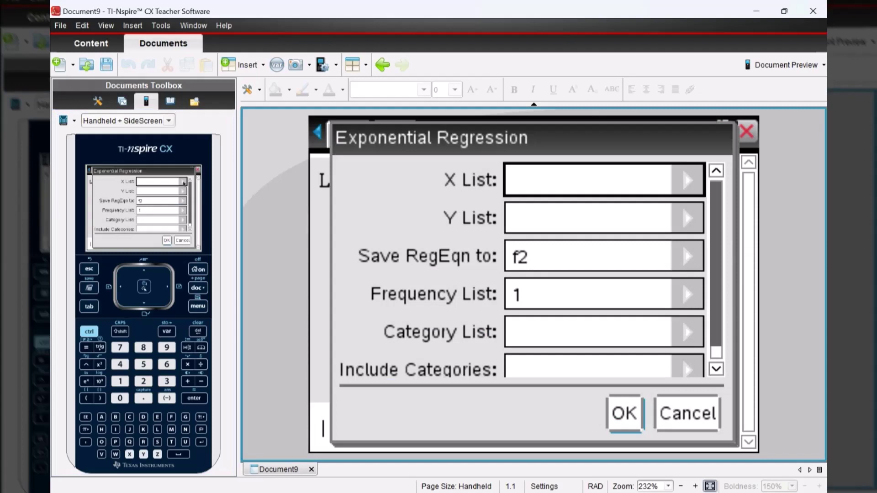
pyautogui.click(687, 181)
pyautogui.click(566, 315)
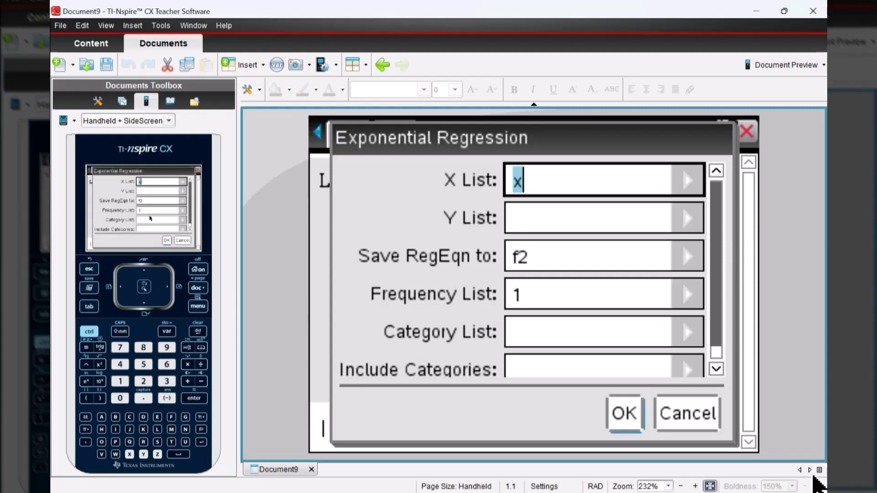
pyautogui.click(687, 218)
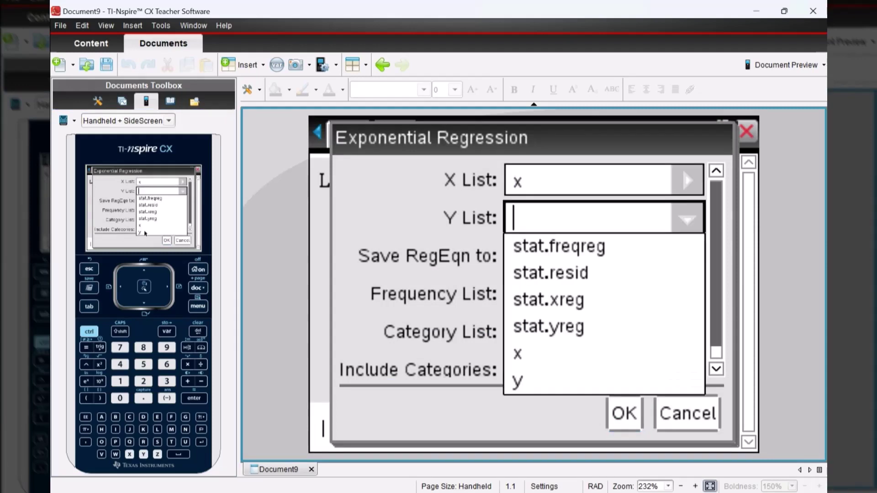
pyautogui.click(536, 382)
pyautogui.click(624, 414)
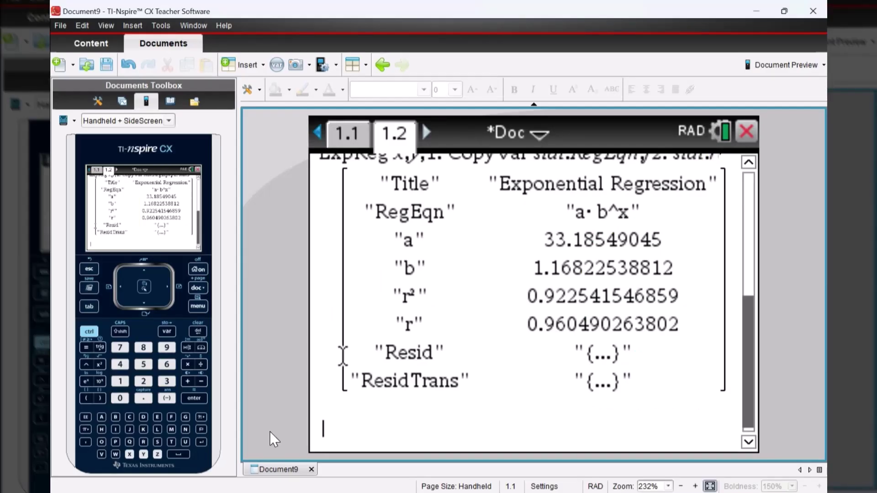
# Step: Insert a new Data & Statistics page 1.3
pyautogui.hotkey('ctrl', 'k')
pyautogui.press('Down')
pyautogui.press('Down')
pyautogui.press('Down')
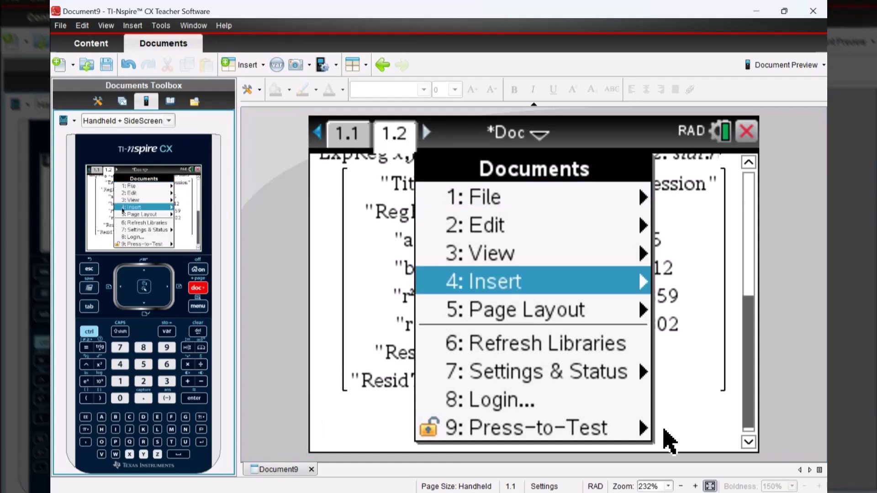
pyautogui.press('Right')
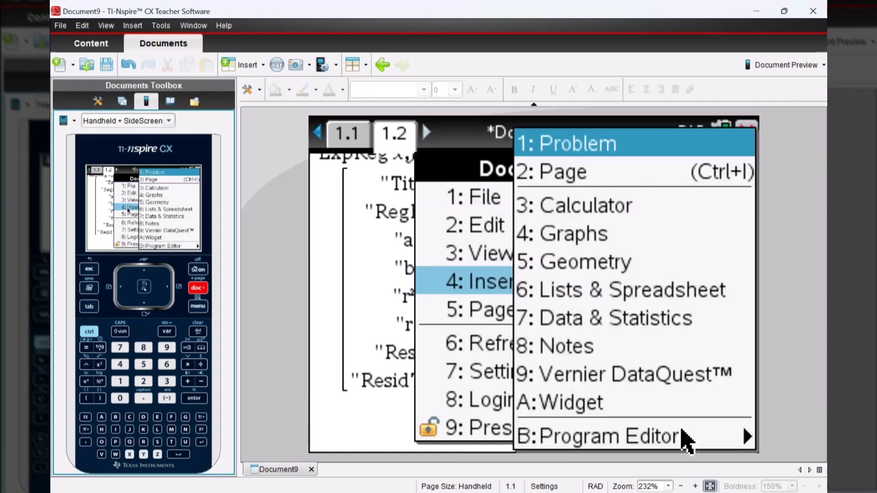
pyautogui.click(152, 216)
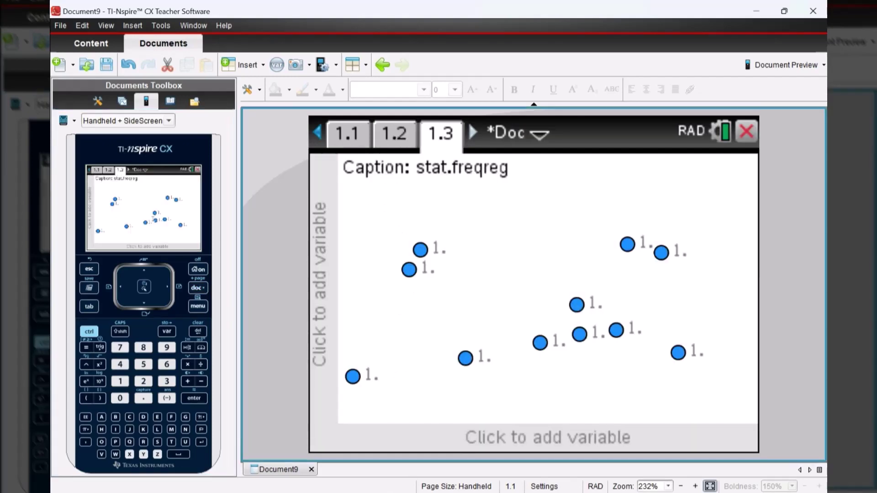
# Step: Plot x on the horizontal axis and y on the vertical axis as a scatter plot
pyautogui.click(140, 247)
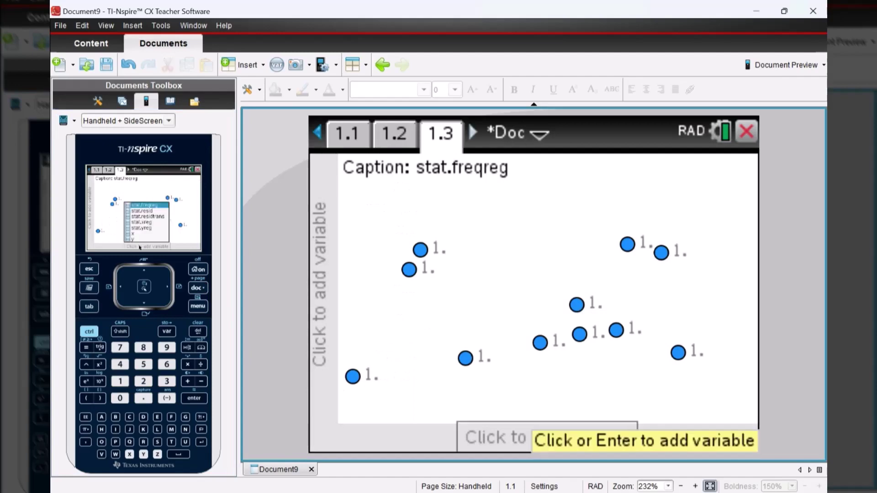
pyautogui.click(136, 234)
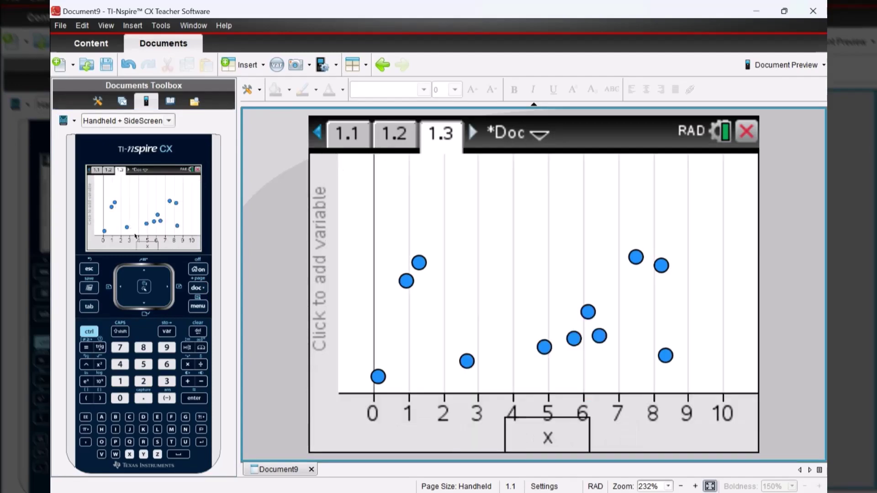
pyautogui.press('Return')
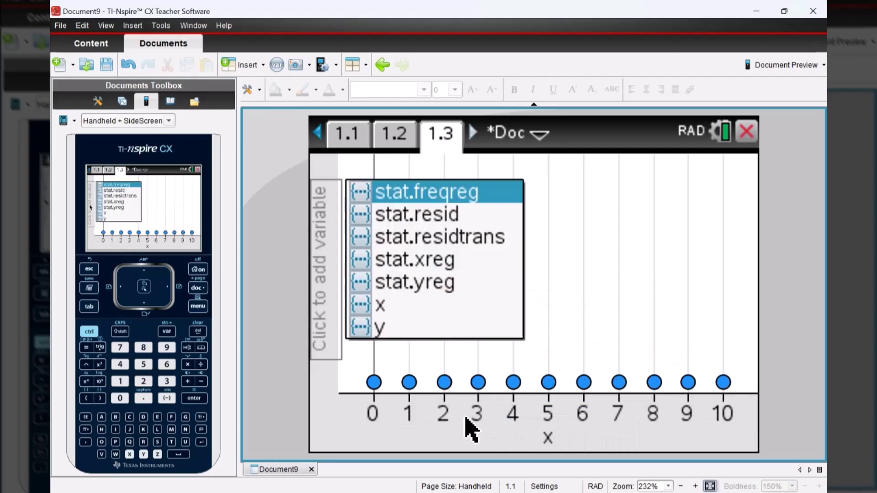
pyautogui.press('Up')
pyautogui.press('Return')
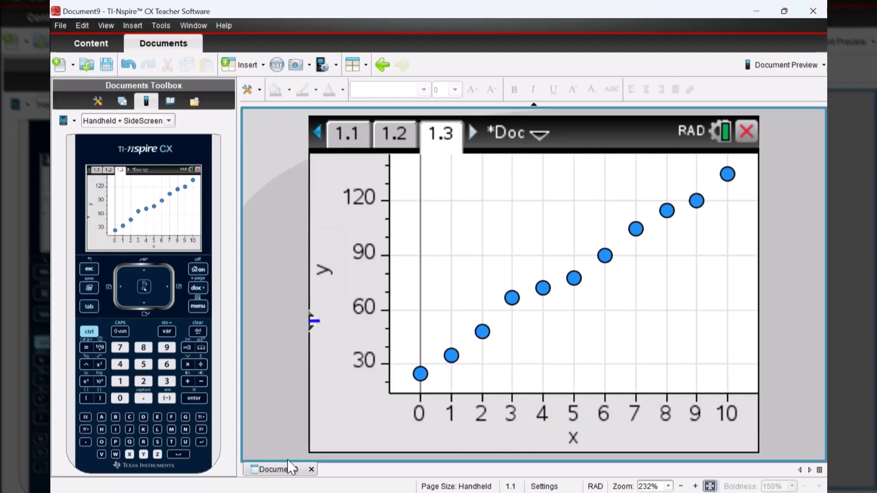
# Step: Show the Linear (mx+b) regression line and drag its equation near the plot's top
pyautogui.hotkey('ctrl', 'm')
pyautogui.press('Up')
pyautogui.press('Up')
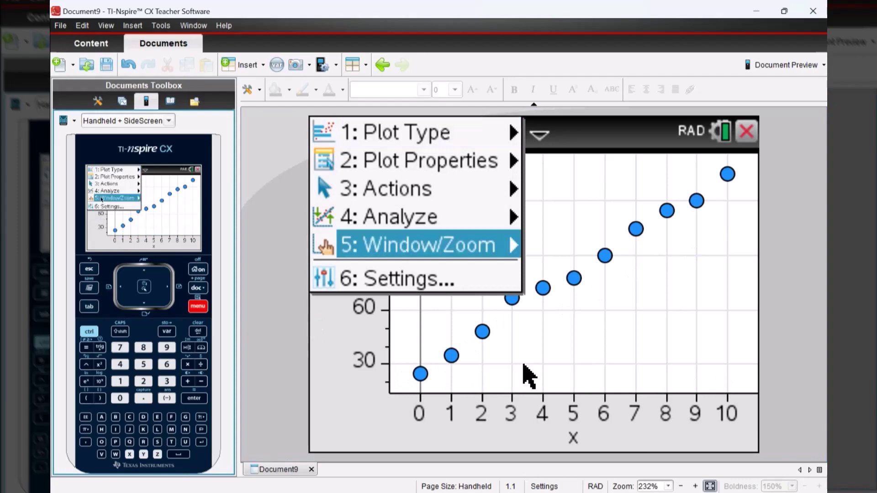
pyautogui.press('Up')
pyautogui.press('Right')
pyautogui.press('Left')
pyautogui.press('Down')
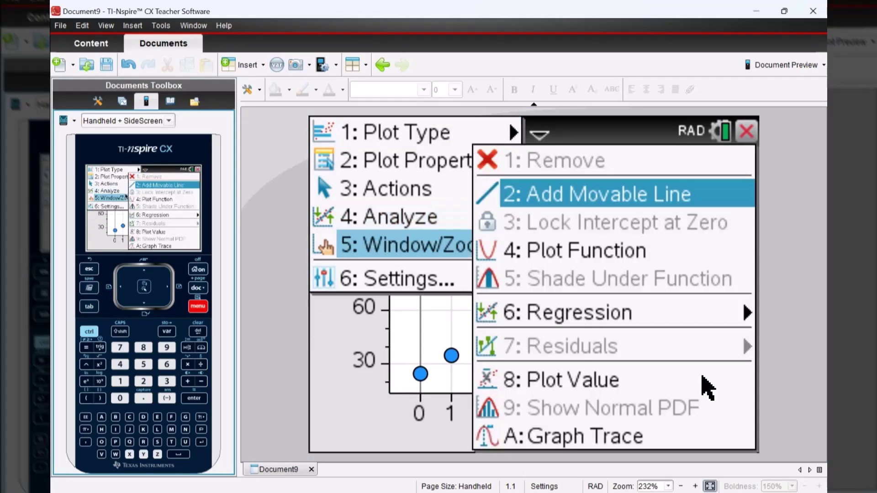
pyautogui.press('Down')
pyautogui.press('Down')
pyautogui.press('Right')
pyautogui.press('Down')
pyautogui.press('Down')
pyautogui.press('Down')
pyautogui.press('Down')
pyautogui.press('Down')
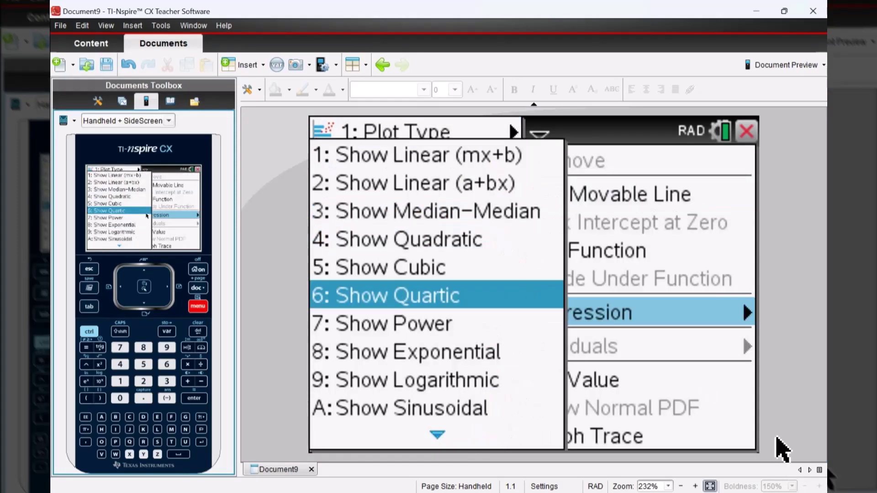
pyautogui.press('Up')
pyautogui.press('Up')
pyautogui.press('Up')
pyautogui.press('Up')
pyautogui.press('Up')
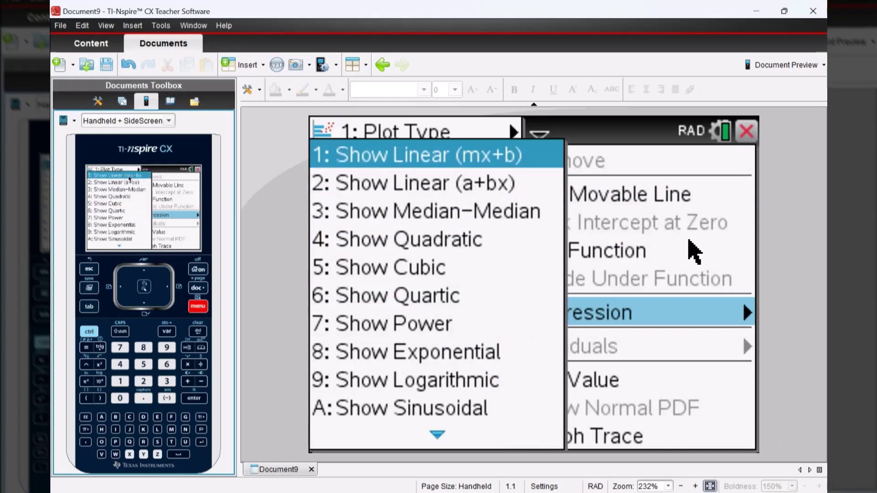
pyautogui.press('Return')
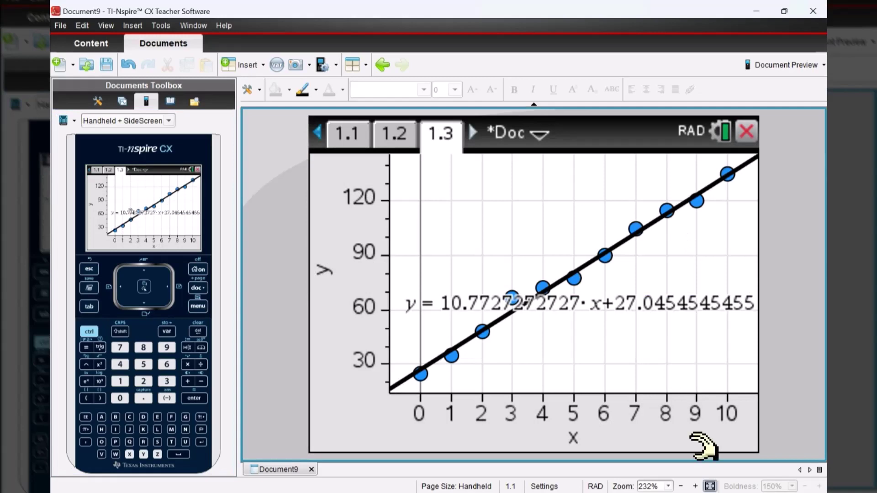
pyautogui.moveTo(683, 342); pyautogui.dragTo(696, 291)
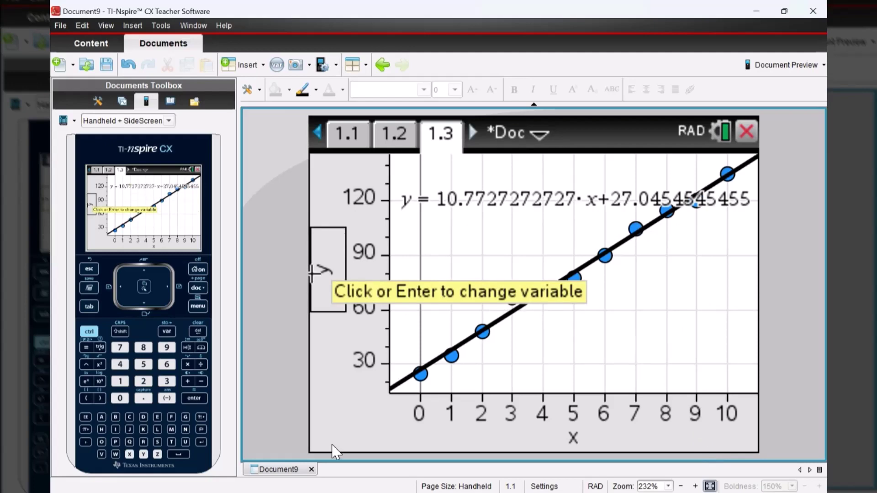
# Step: Show the Exponential regression curve y = 33.18549045·(1.16822538812)^x and move its equation label
pyautogui.hotkey('ctrl', 'm')
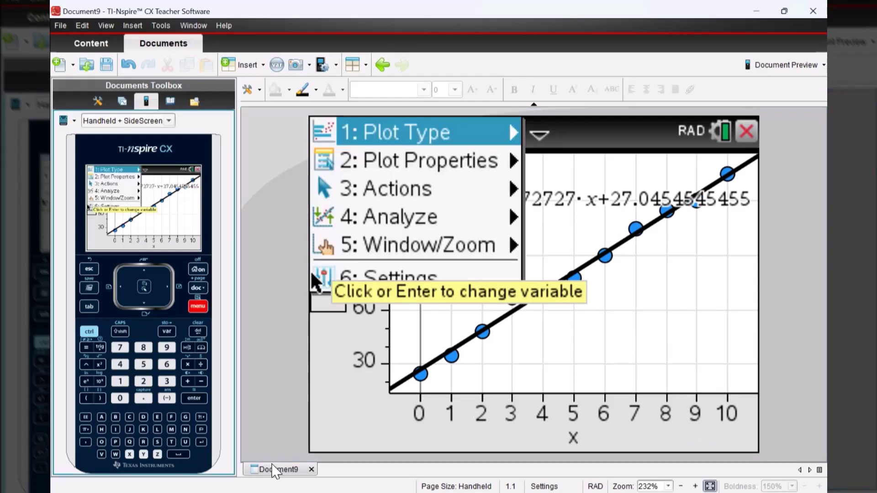
pyautogui.press('Up')
pyautogui.press('Up')
pyautogui.press('Up')
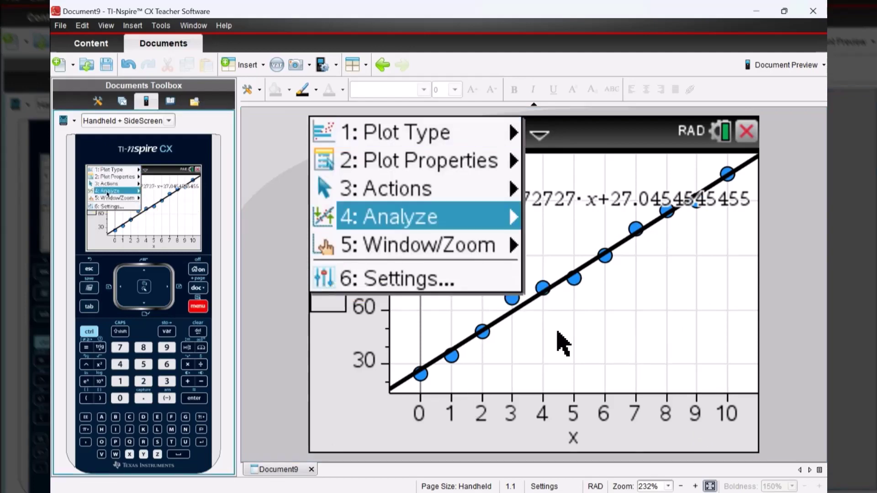
pyautogui.press('Right')
pyautogui.press('Down')
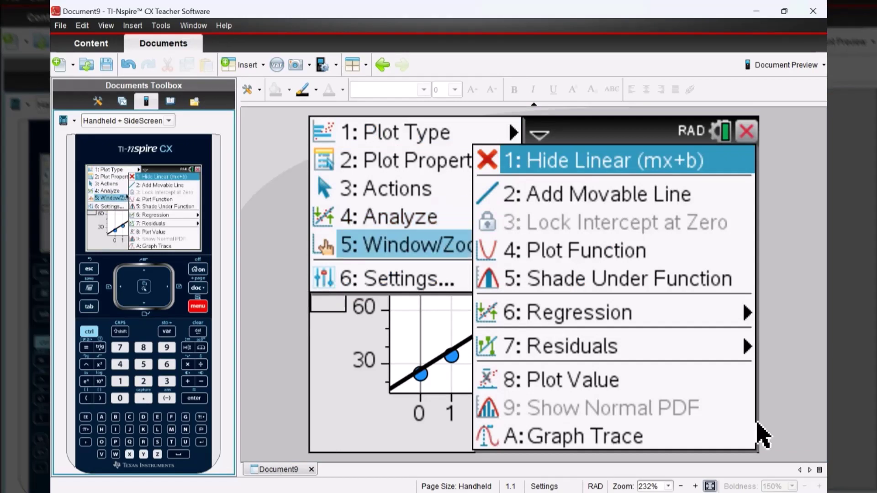
pyautogui.press('Down')
pyautogui.press('Down')
pyautogui.press('Down')
pyautogui.press('Down')
pyautogui.press('Right')
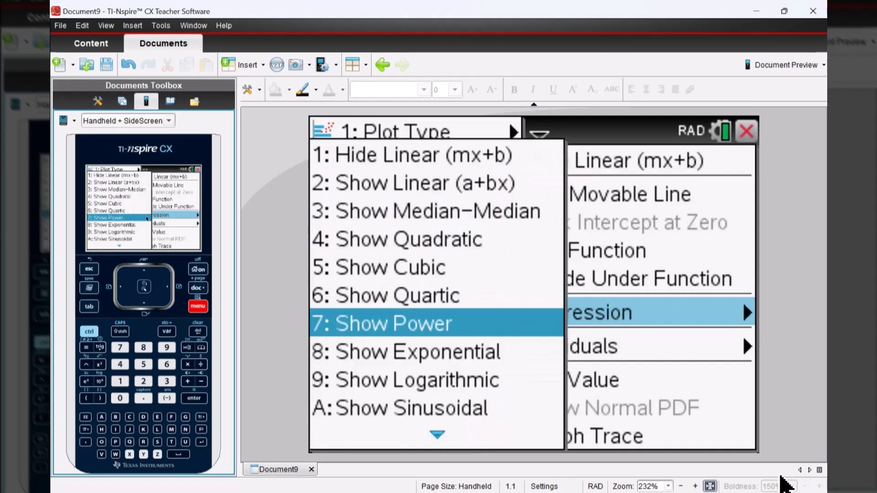
pyautogui.press('Down')
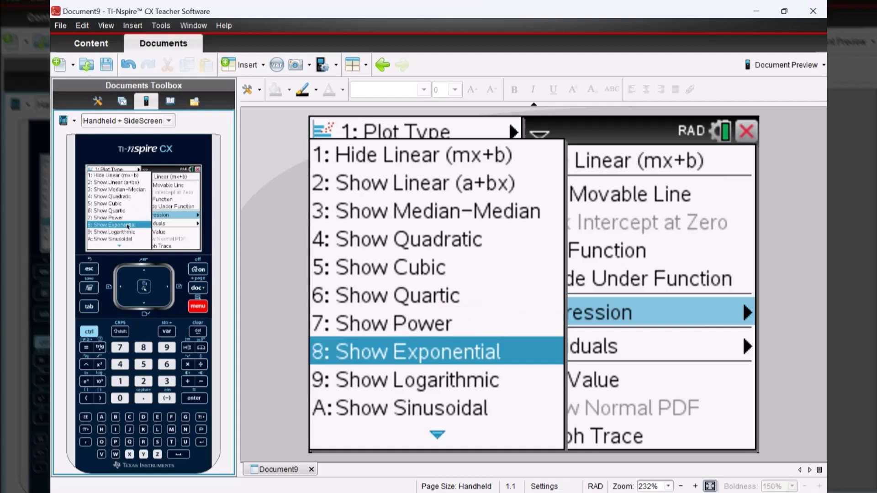
pyautogui.press('Return')
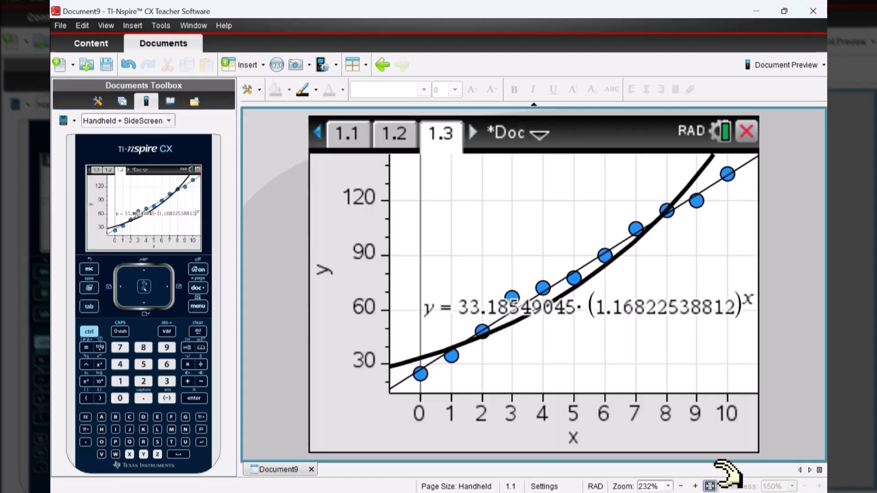
pyautogui.moveTo(676, 307); pyautogui.dragTo(654, 326)
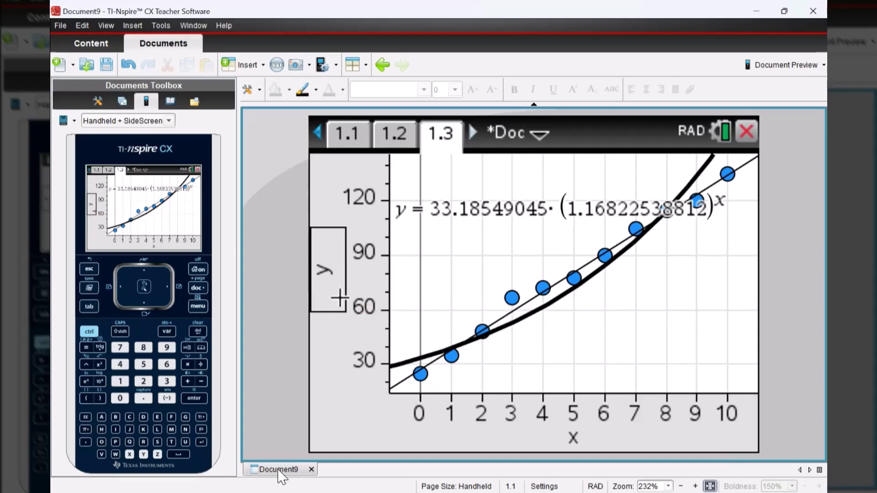
# Step: Open the Analyze > Regression submenu listing the curve types for the scatter plot
pyautogui.hotkey('ctrl', 'm')
pyautogui.press('4')
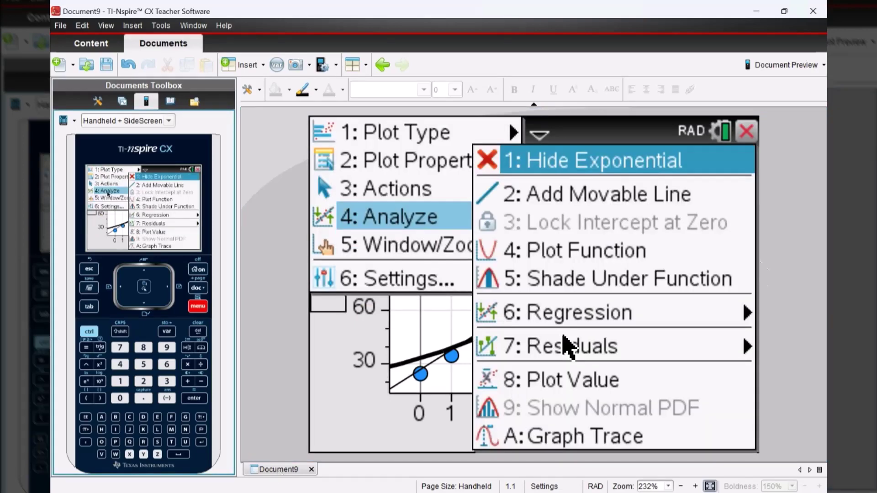
pyautogui.press('Down')
pyautogui.press('Up')
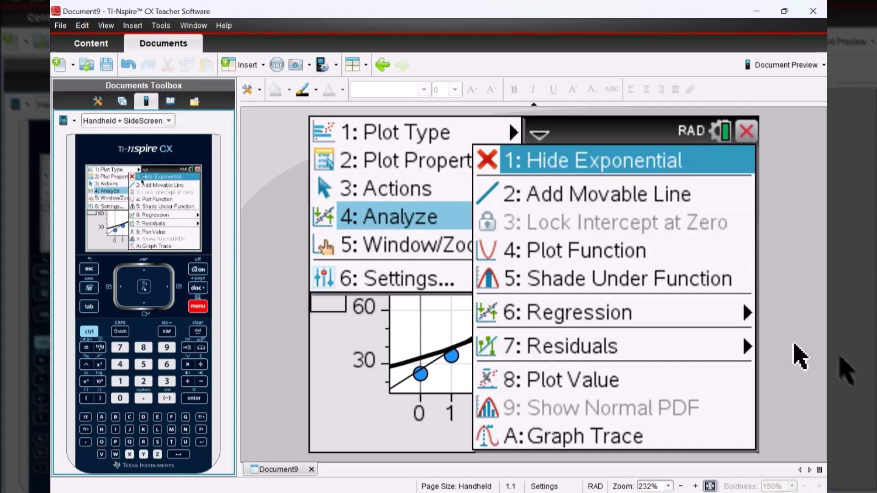
pyautogui.press('Down')
pyautogui.press('Down')
pyautogui.press('Down')
pyautogui.press('Down')
pyautogui.press('Right')
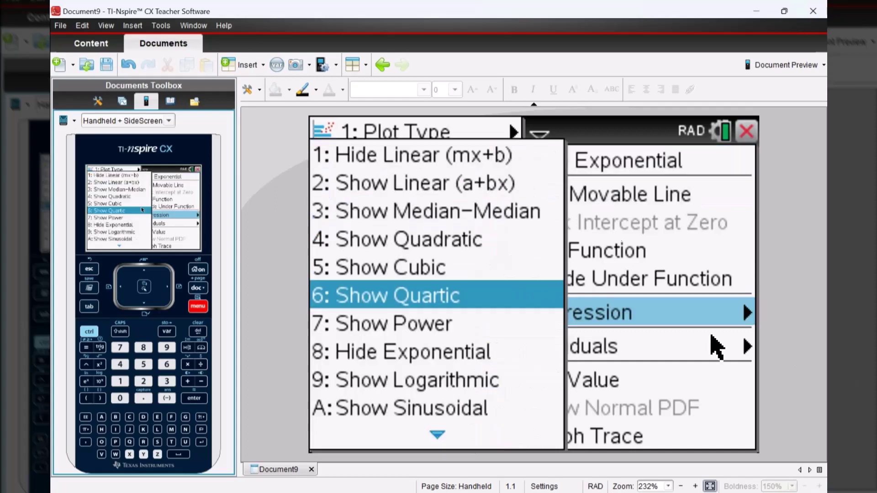